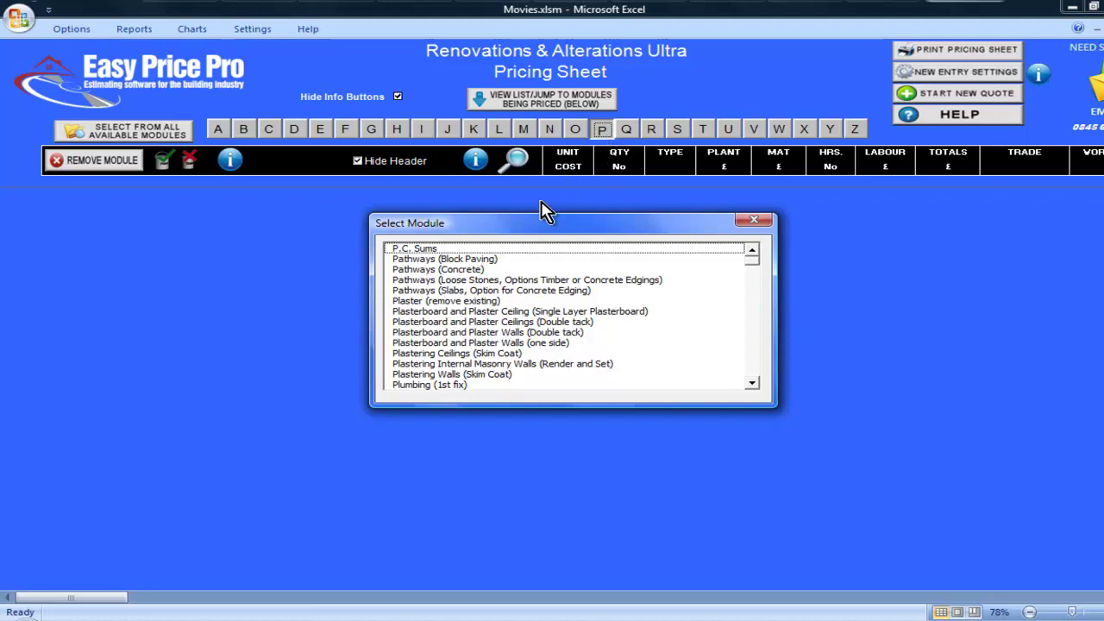
- Add the Pathways (Loose Stones, Options Timber or Concrete Edgings) module and select the Length of Pathway cell
double_click(466, 280)
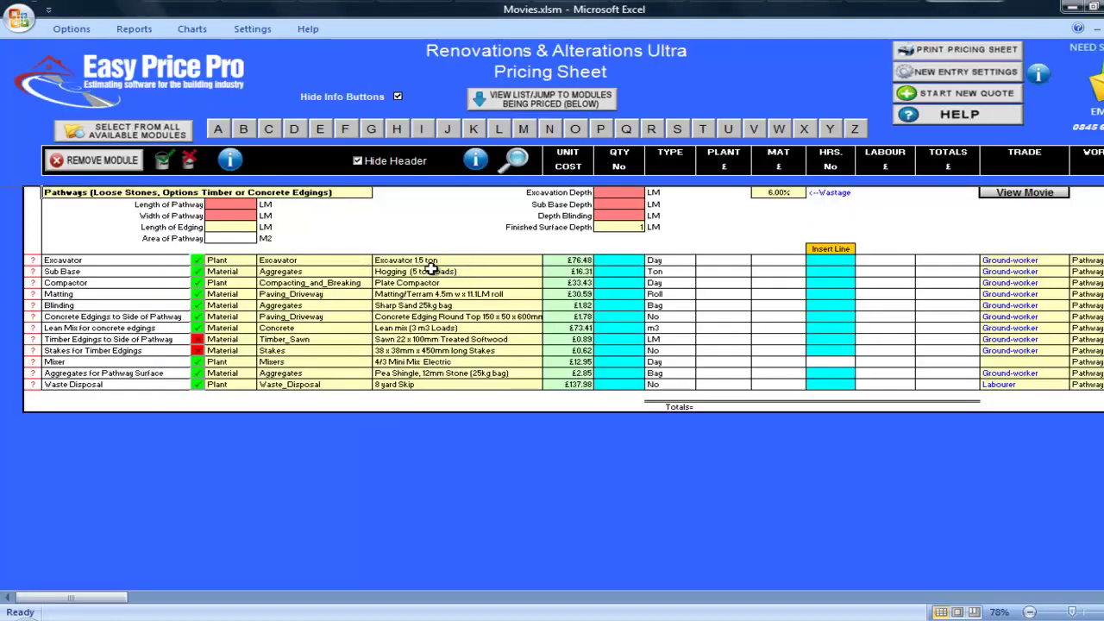
left_click(252, 202)
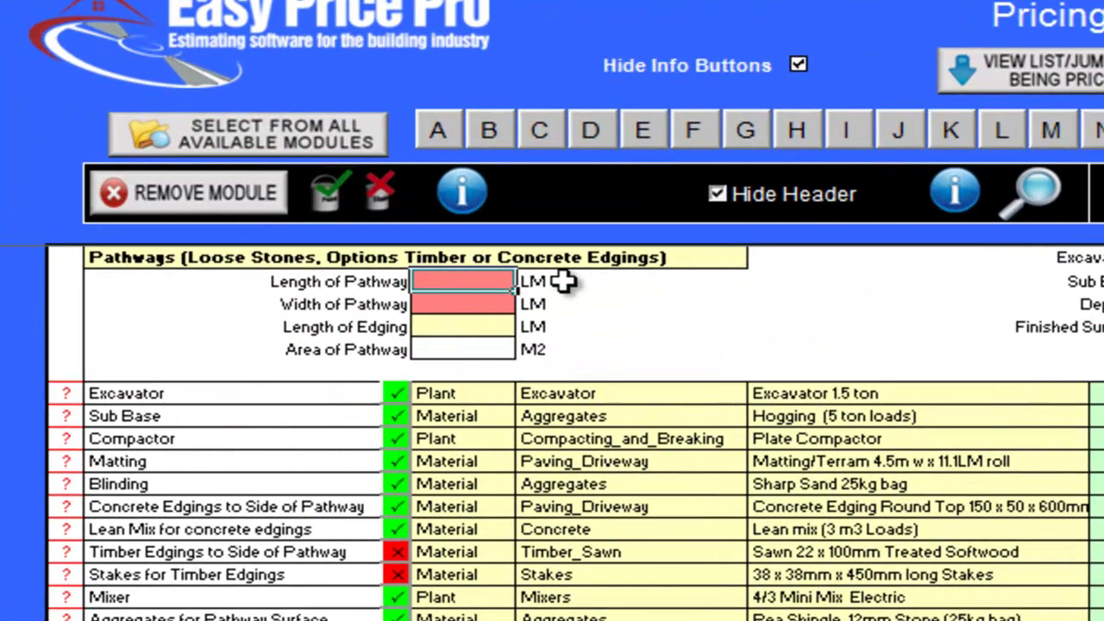
- Enter pathway length 15 and width 0.8, giving 30 LM edging and 12 M2 area
type("15")
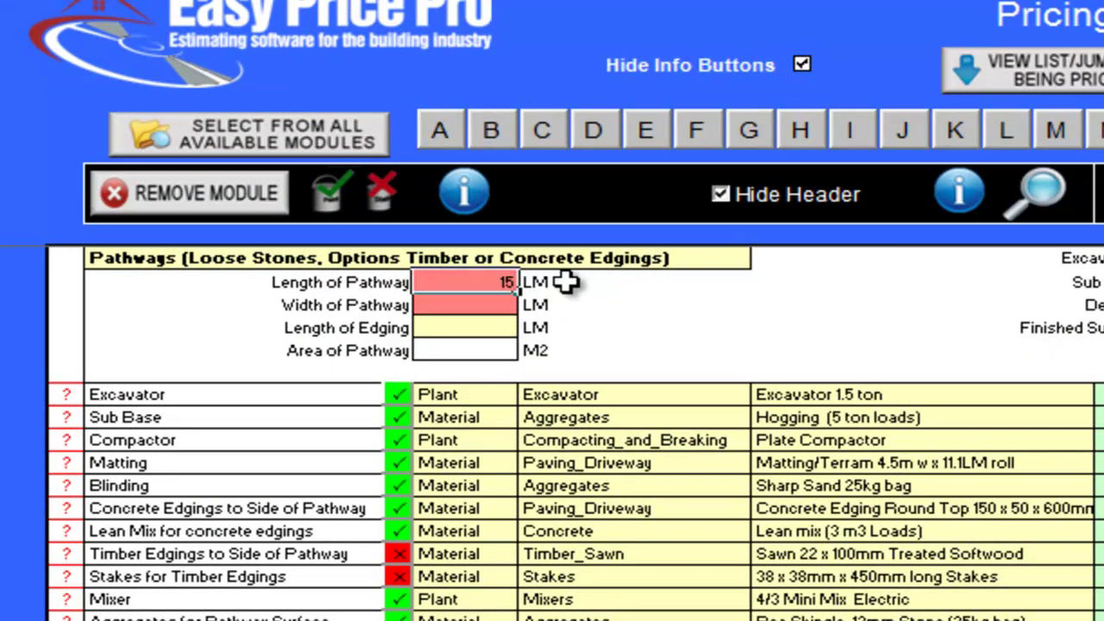
key("Return")
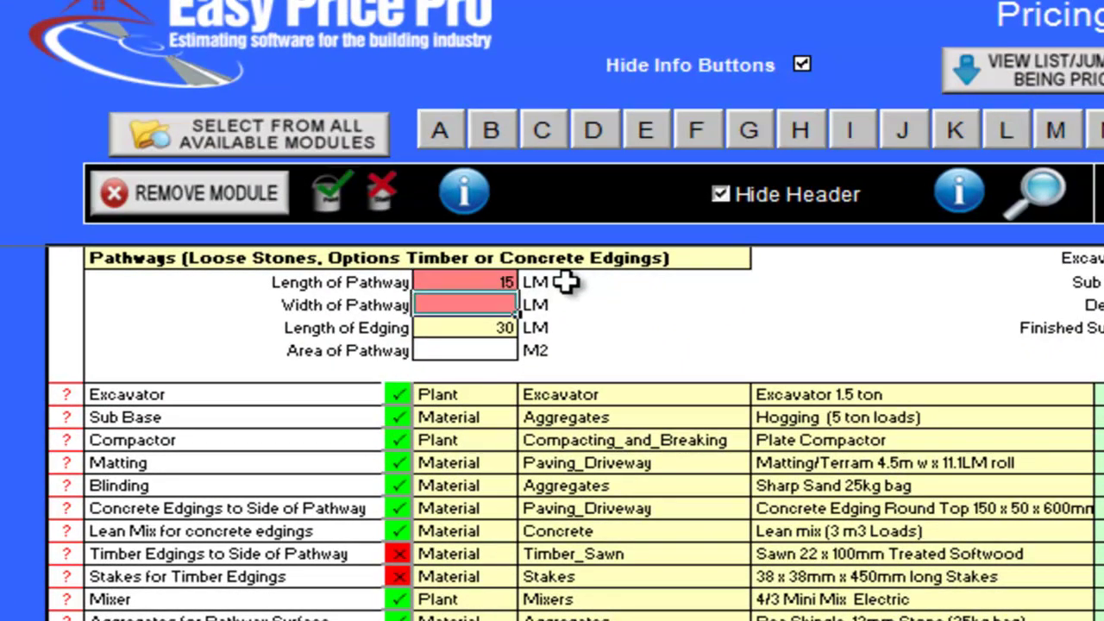
type("0.8")
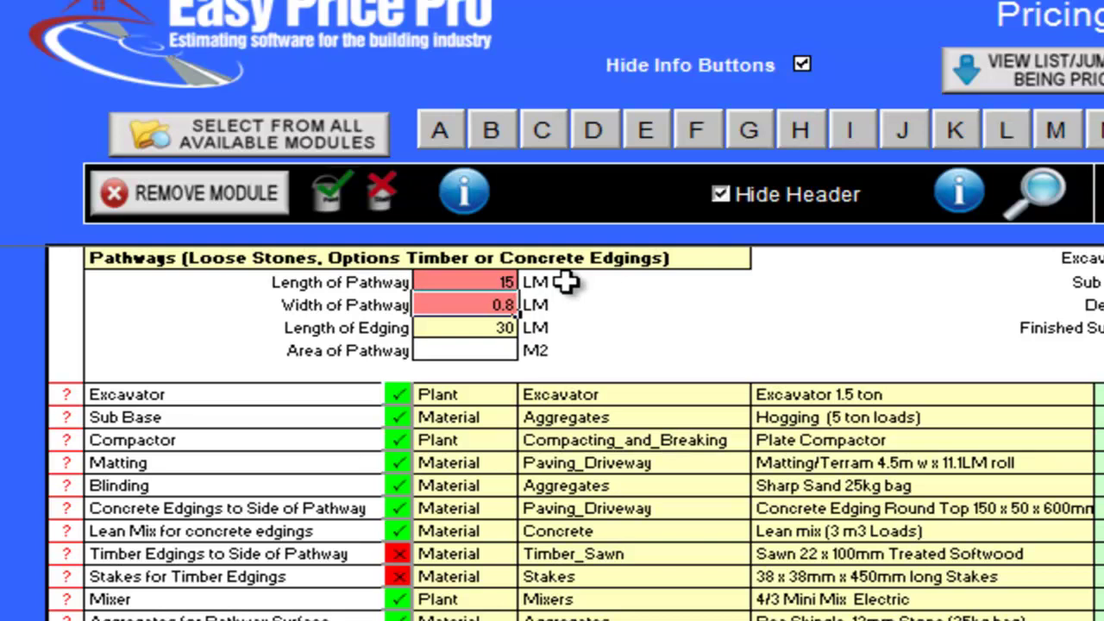
key("Return")
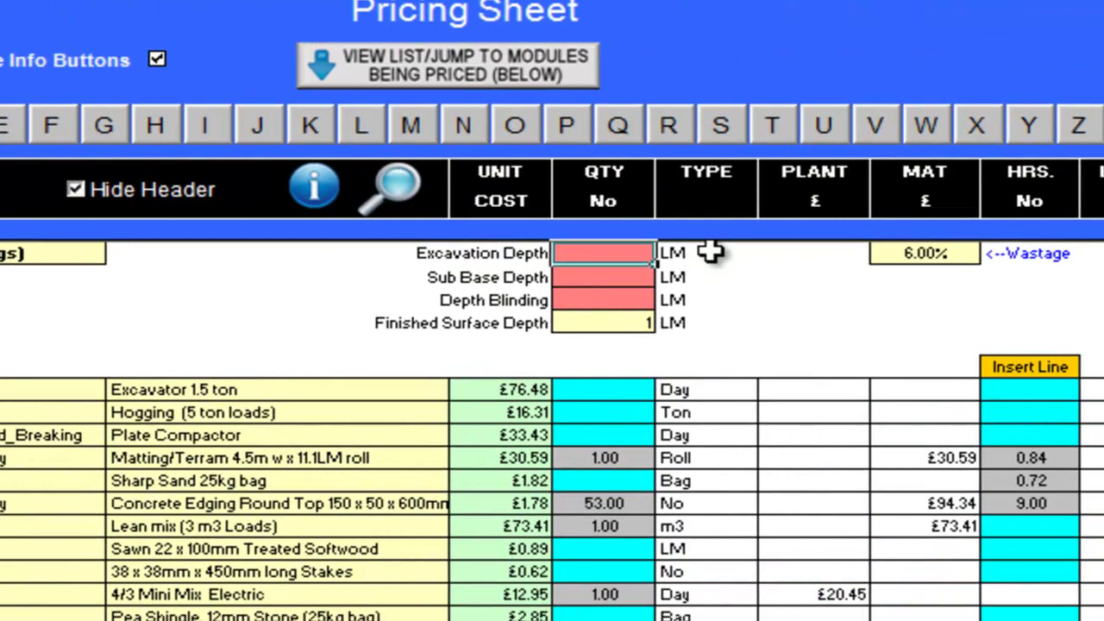
- Enter depths: excavation 0.3, sub base 0.24, blinding 0.04, finished surface 0.02
type("0.3")
key("Return")
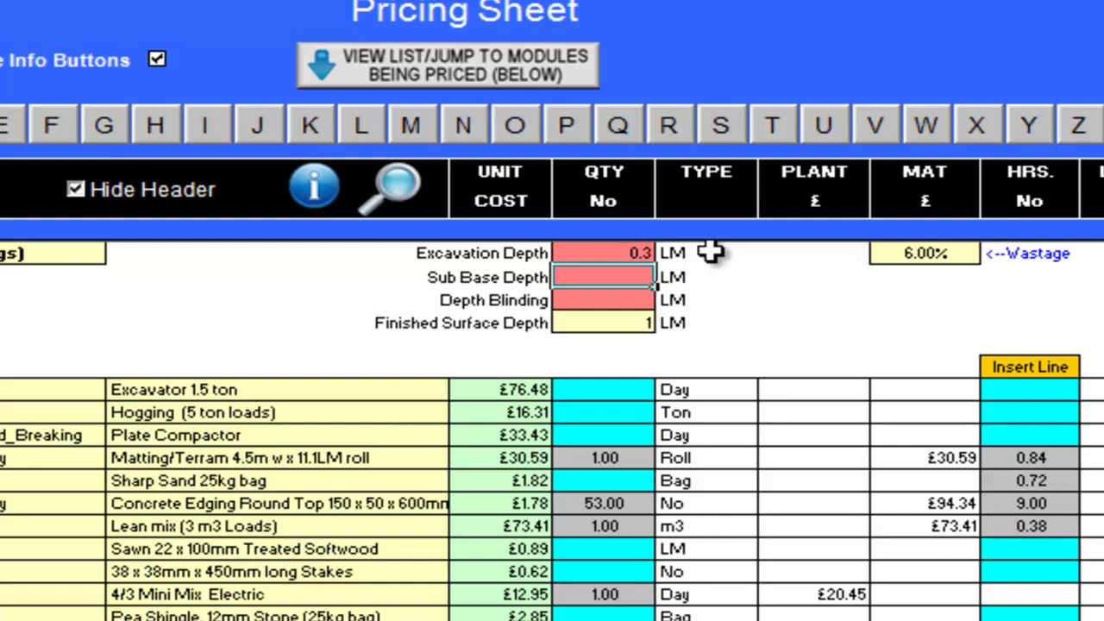
type("0.24")
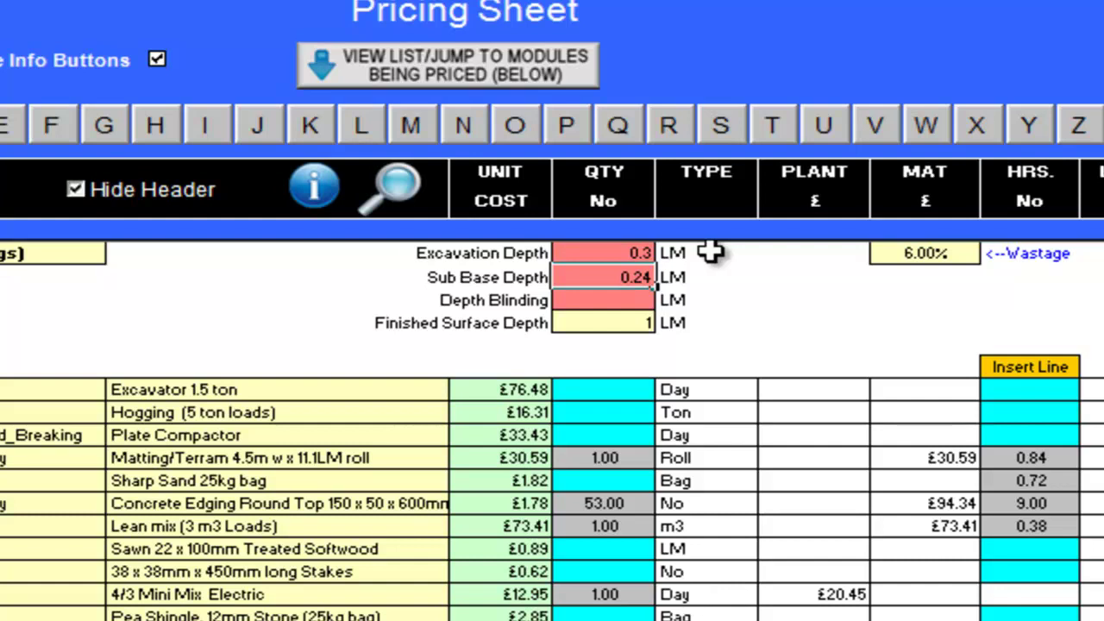
key("Return")
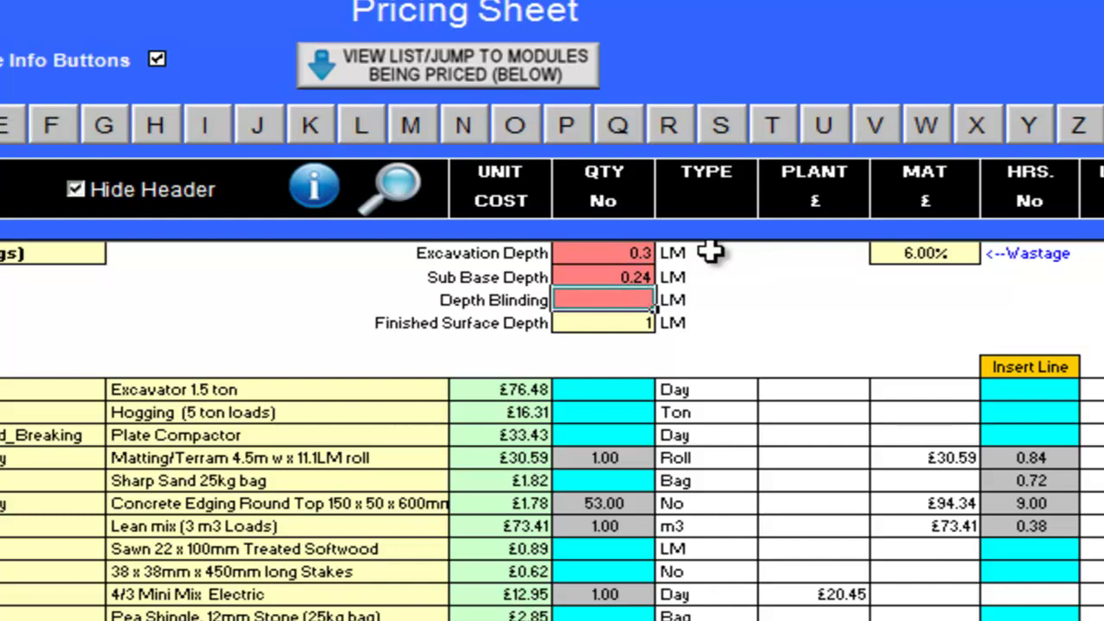
type("0.04")
key("Return")
type("0.02")
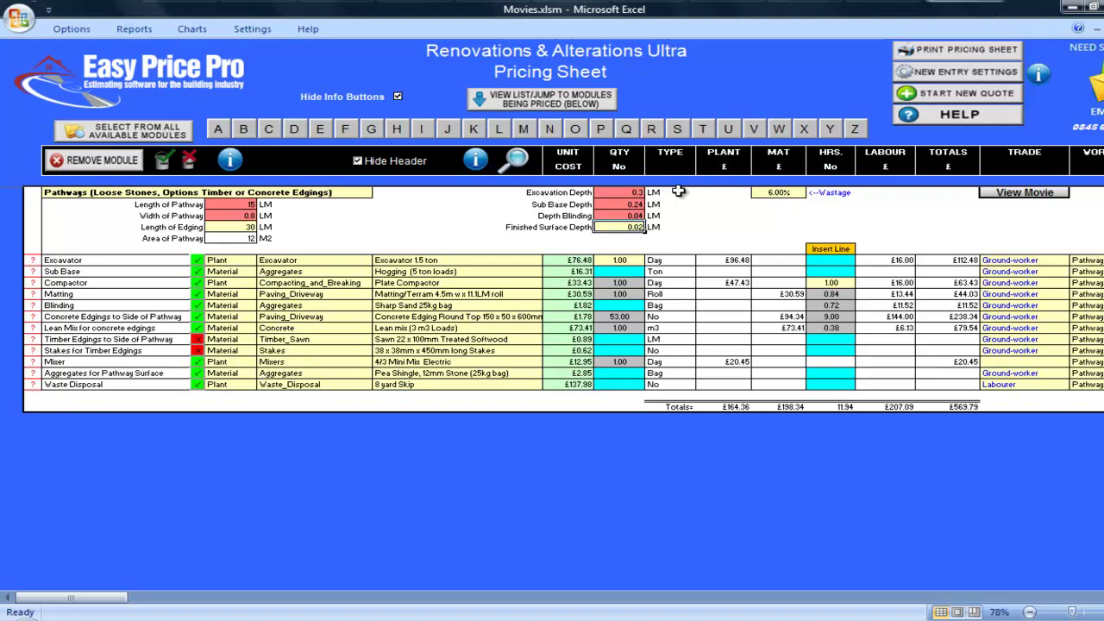
left_click(33, 261)
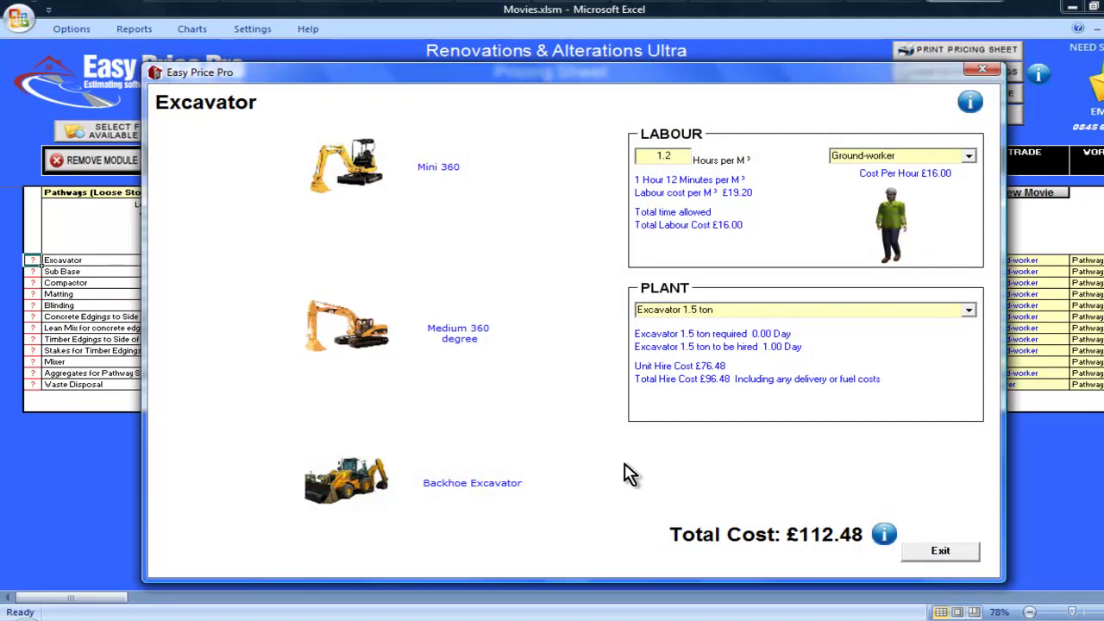
left_click(942, 553)
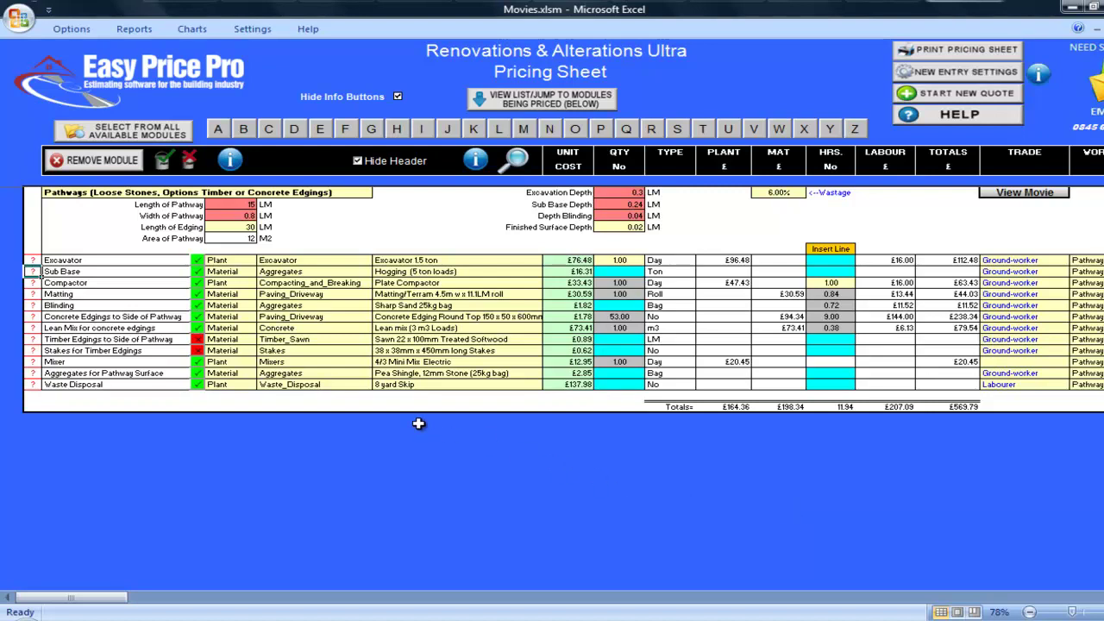
- Exclude the matting from the price and show the concrete edging help diagram
left_click(200, 294)
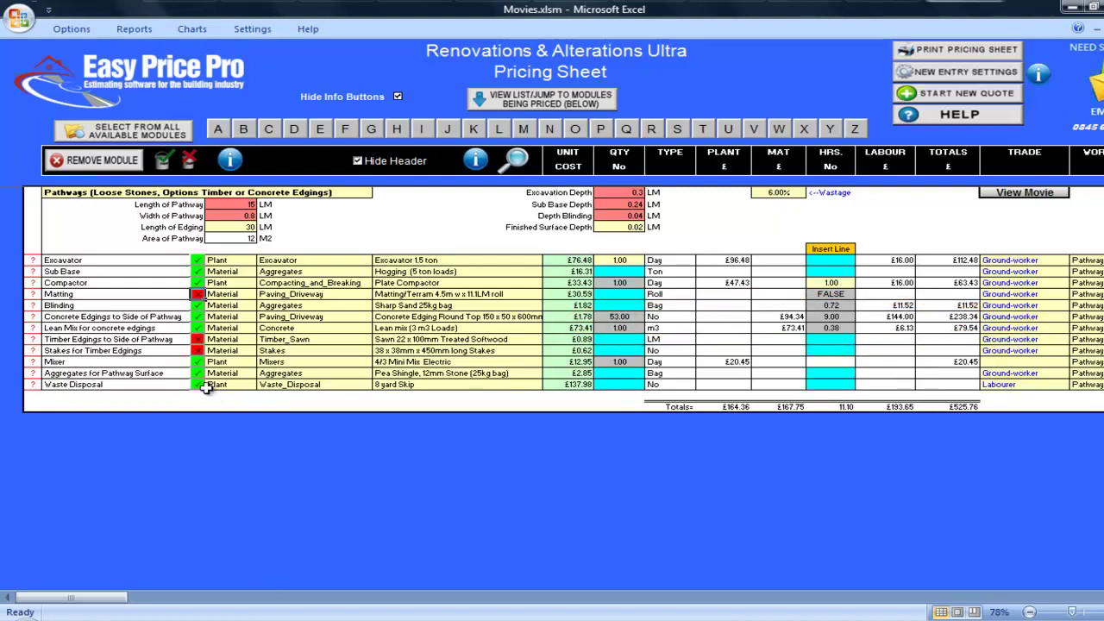
left_click(32, 328)
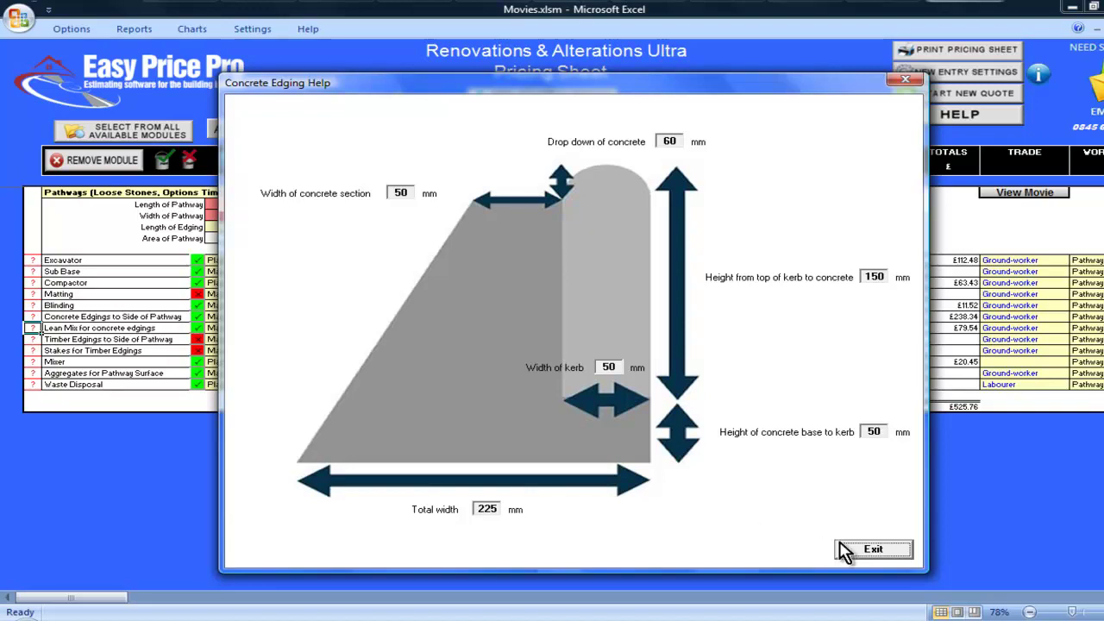
- Exit the Concrete Edging Help window to return to the Pathways sheet
left_click(873, 552)
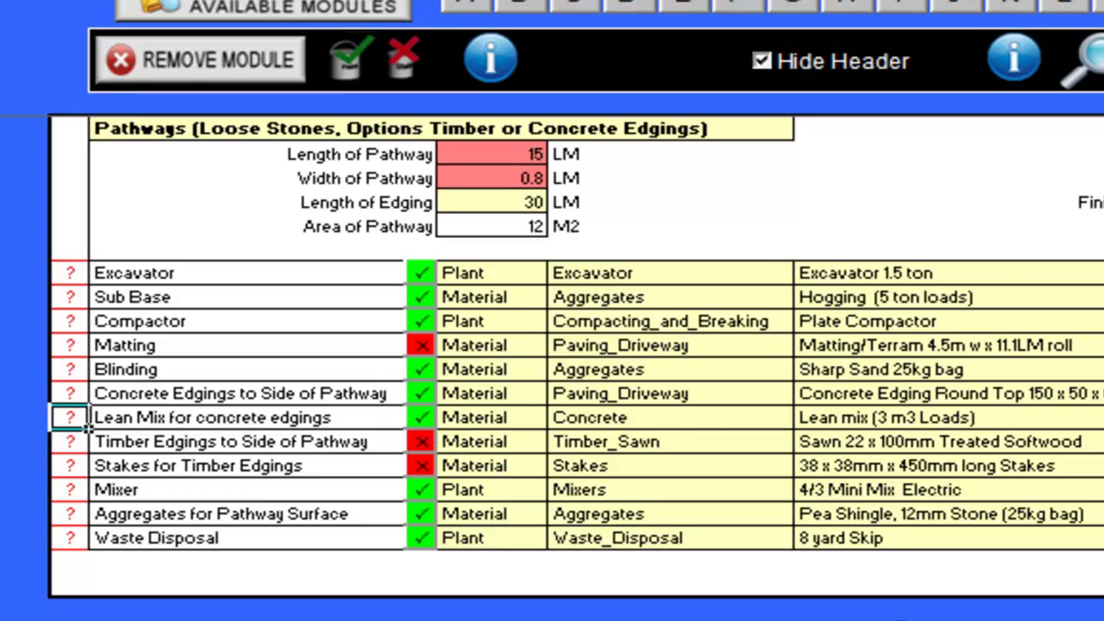
- Swap concrete edgings and lean mix for timber edgings and stakes, totalling £313.34
left_click(420, 393)
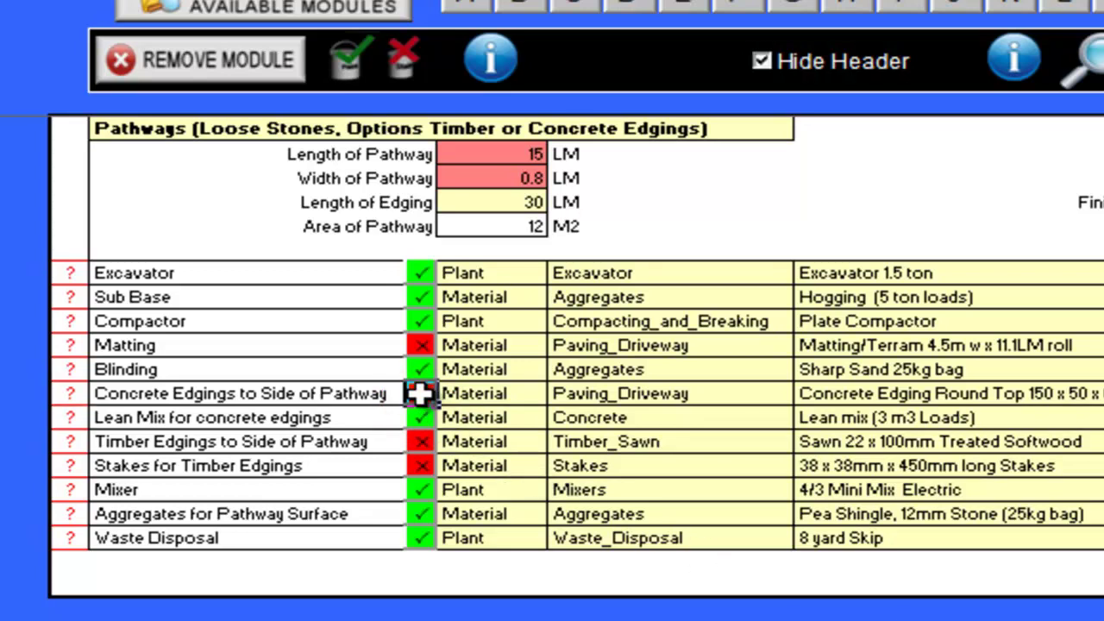
left_click(421, 418)
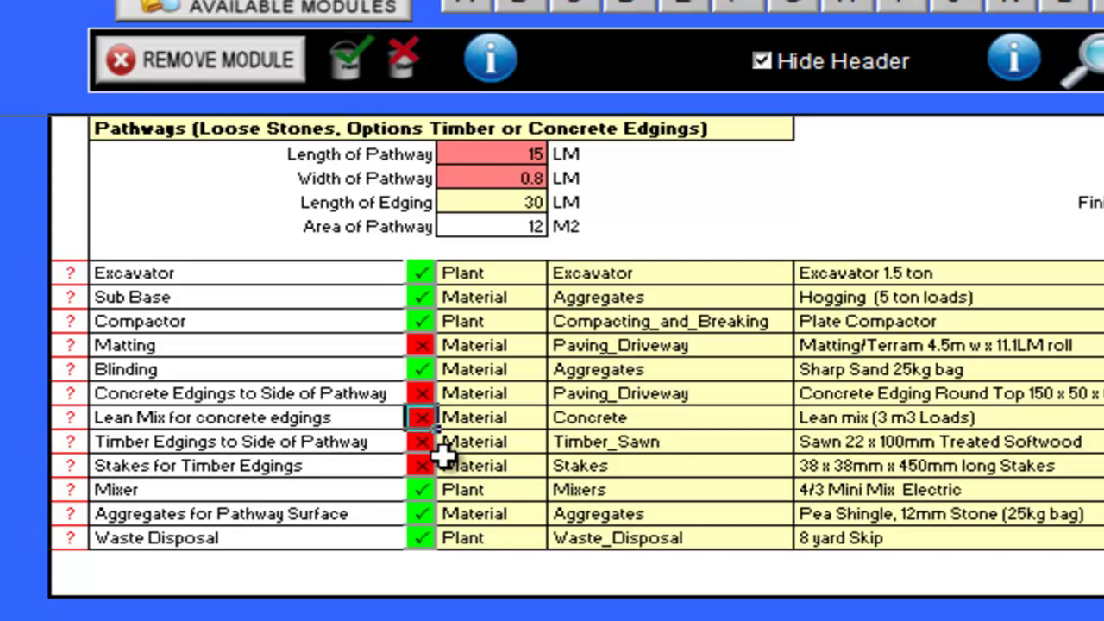
left_click(421, 442)
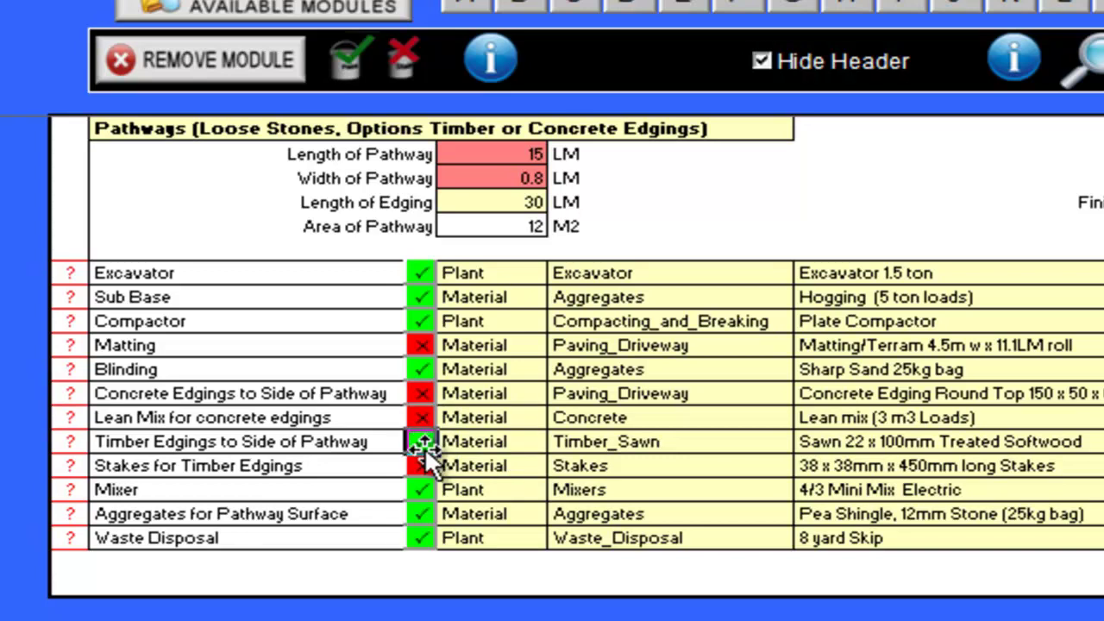
left_click(423, 464)
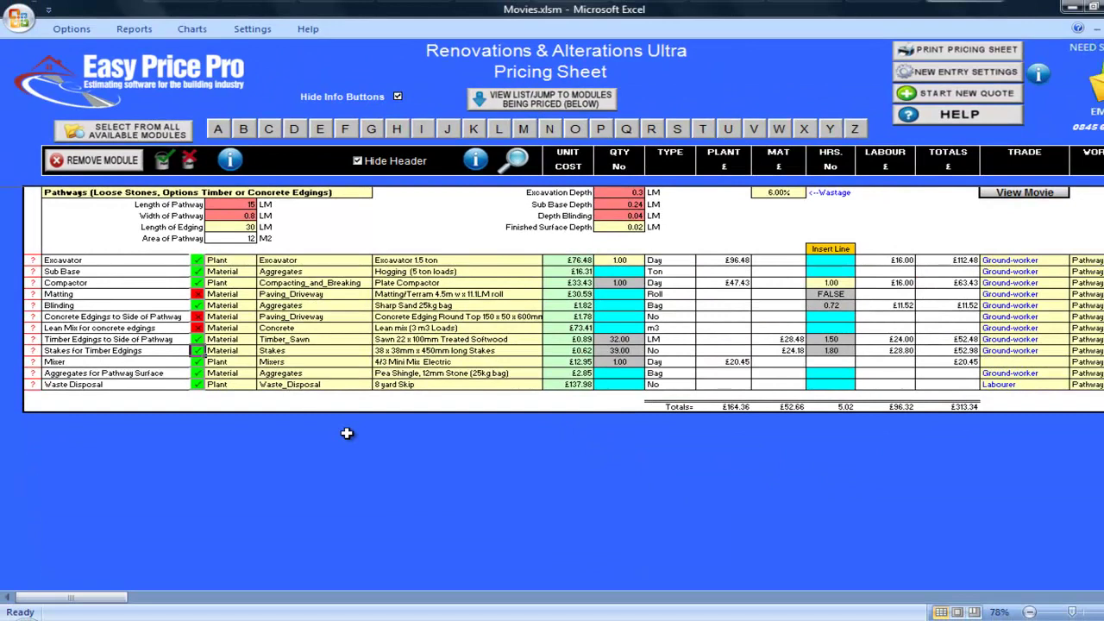
- Exclude the mixer and set the surface aggregate quantity to 13 bags
left_click(199, 361)
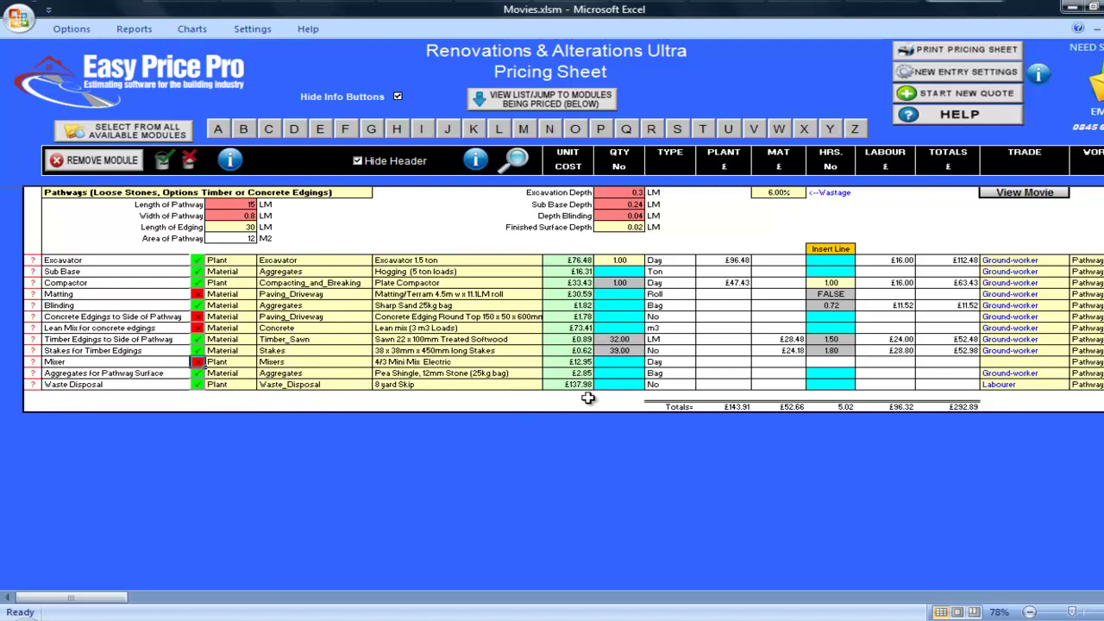
left_click(615, 374)
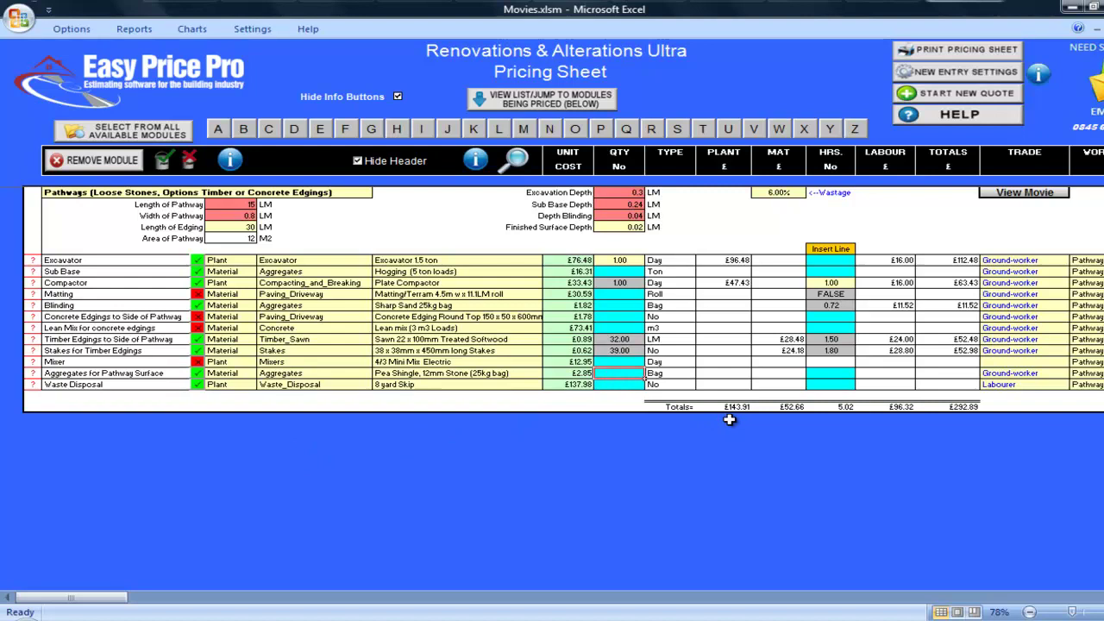
type("13")
key("Return")
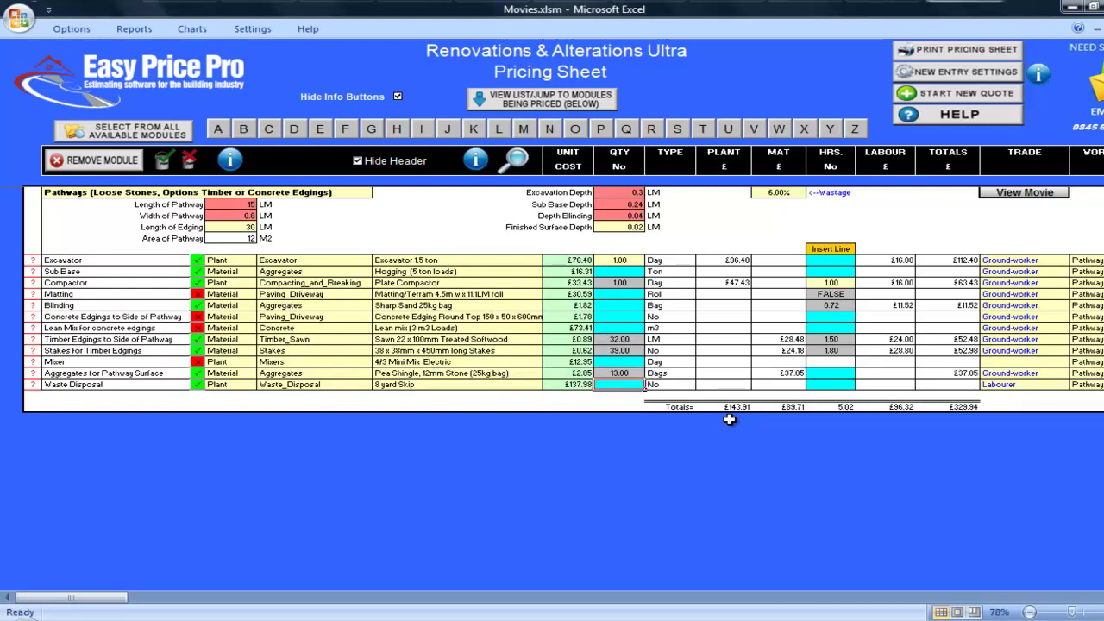
- Keep pea shingle as the surface aggregate material, at £37.05
left_click(540, 373)
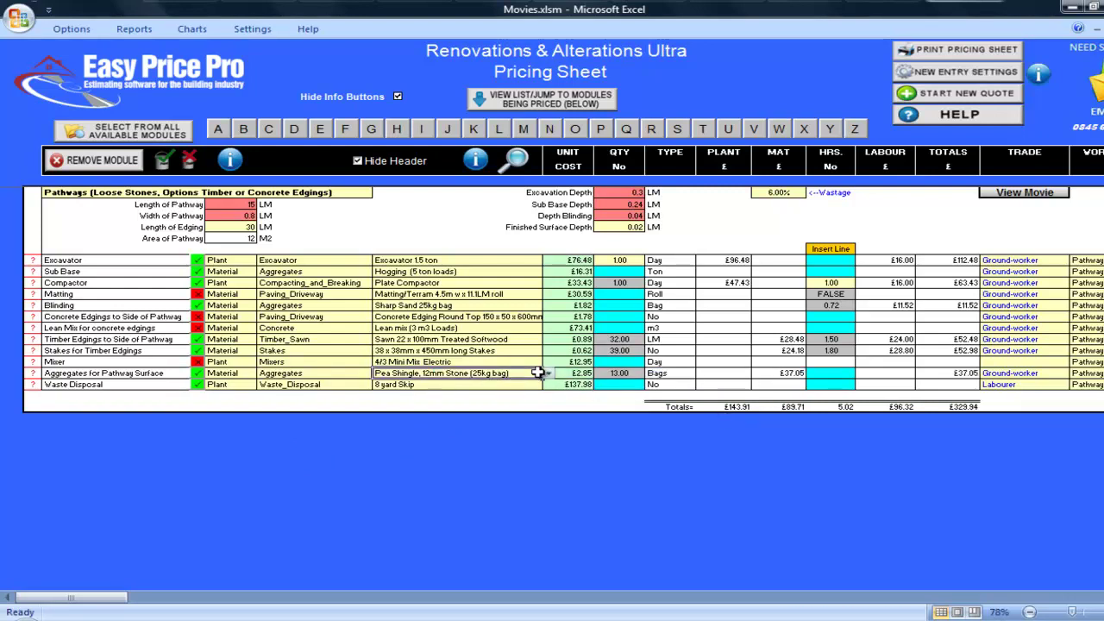
left_click(548, 374)
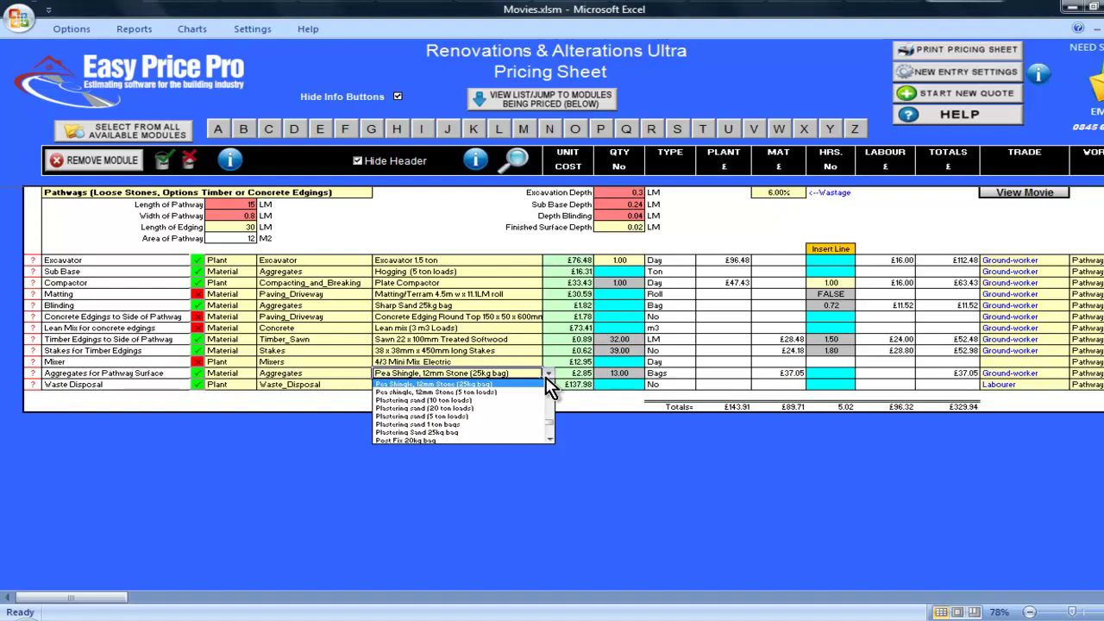
left_click(546, 378)
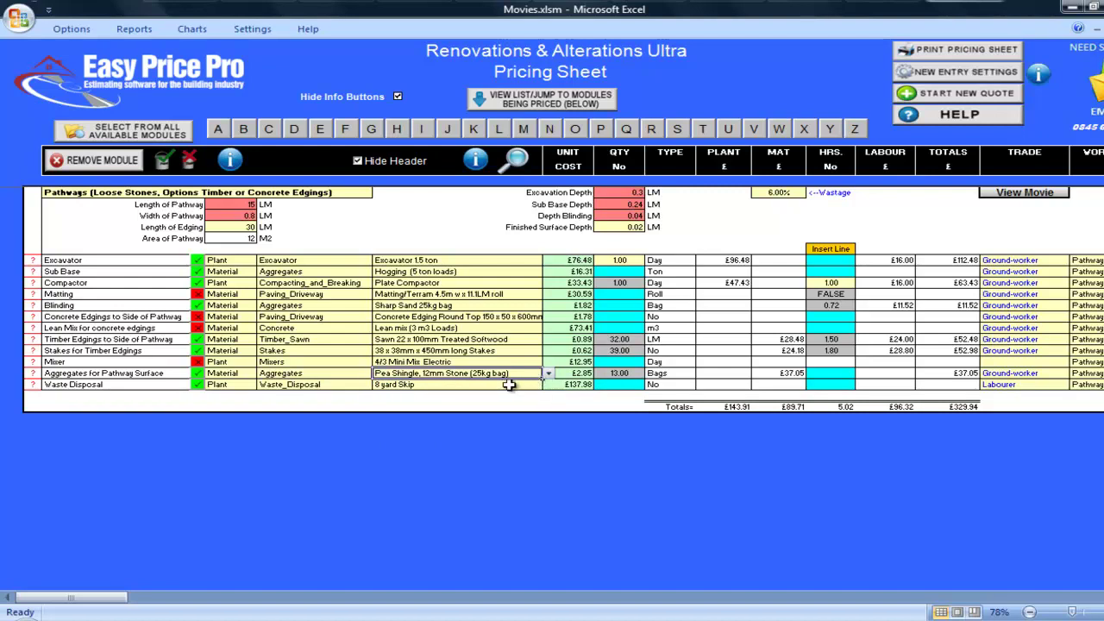
left_click(450, 385)
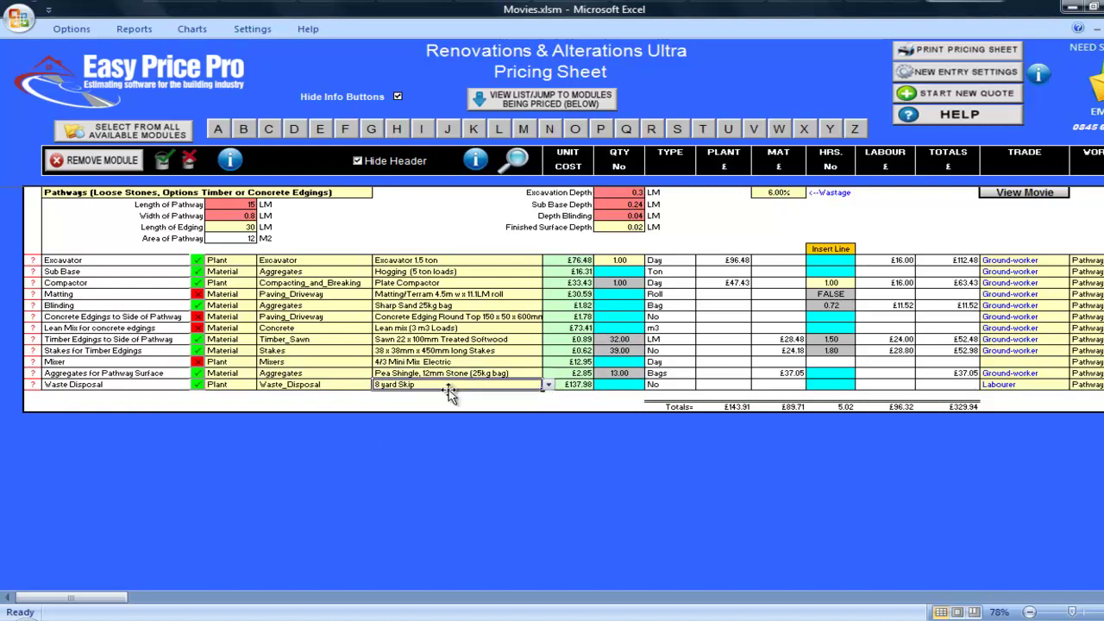
left_click(548, 386)
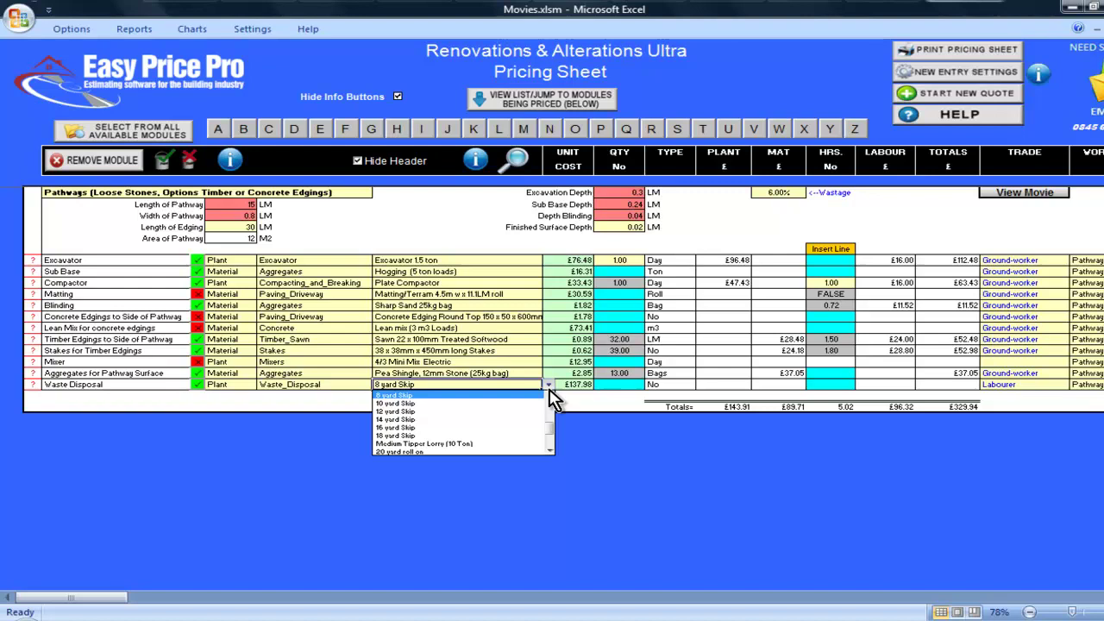
left_click(550, 393)
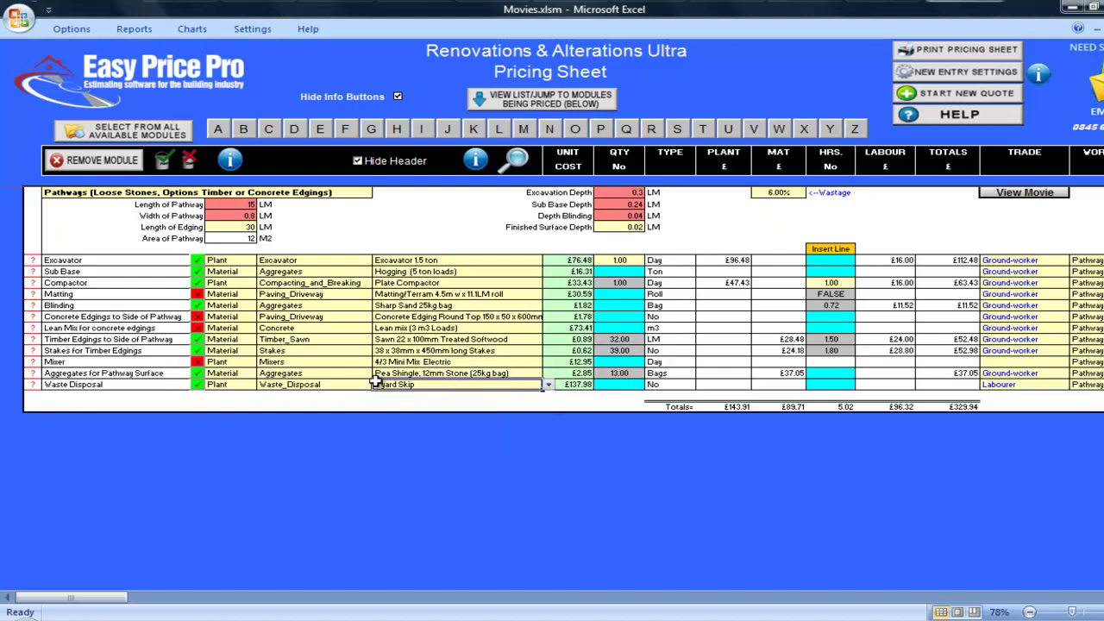
left_click(33, 384)
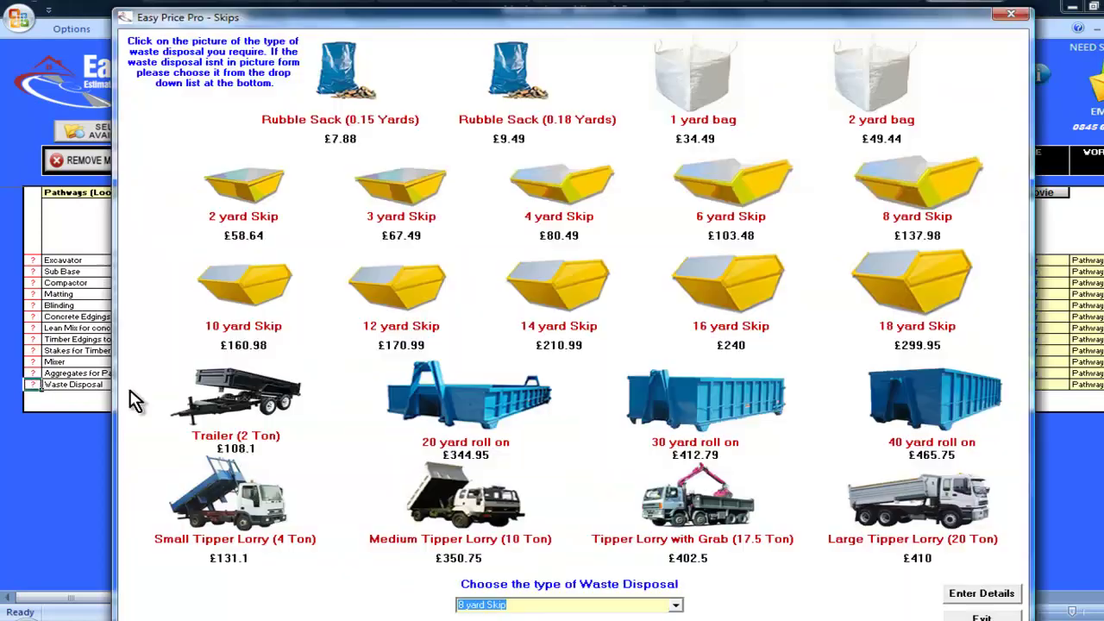
left_click(987, 615)
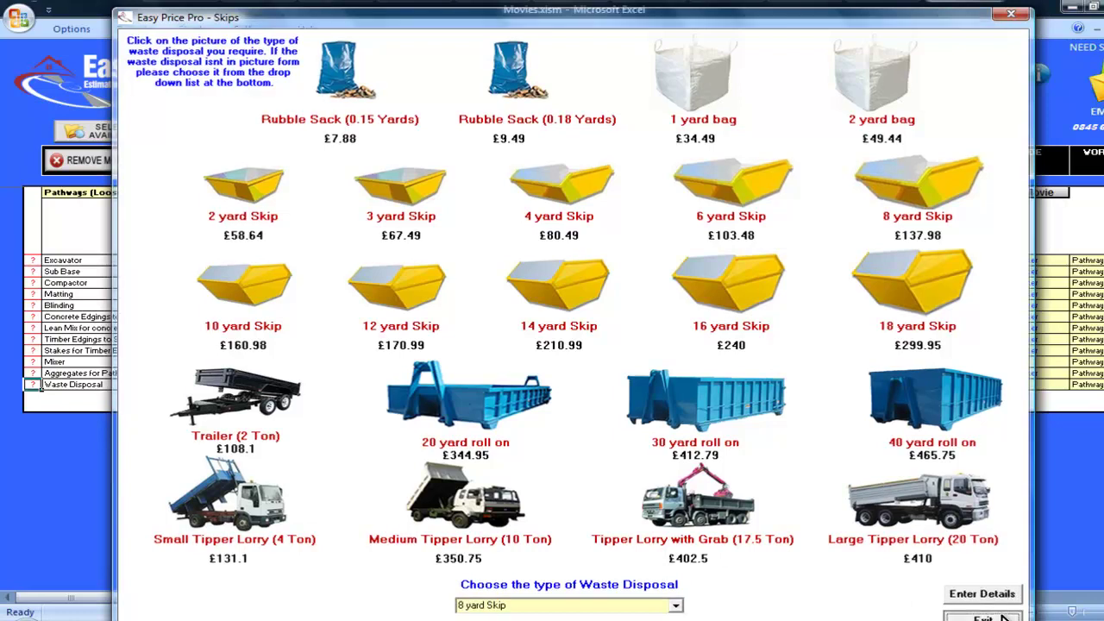